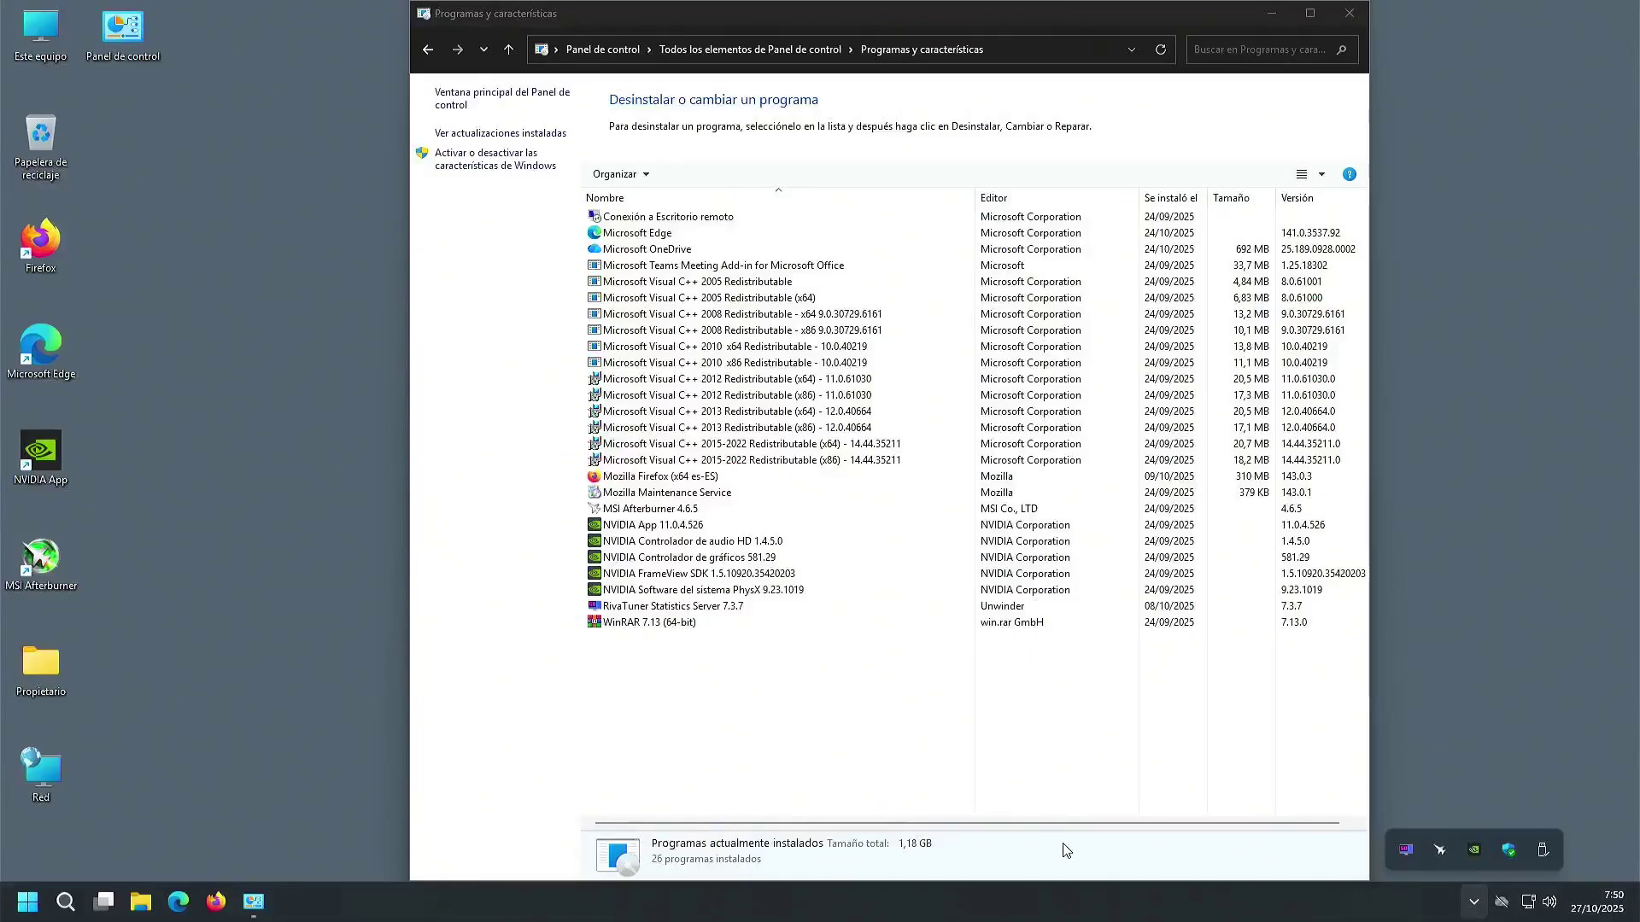
- Open the Start menu's full app list, then dismiss it without launching anything
{"action": "left_click", "coordinate": [30, 903]}
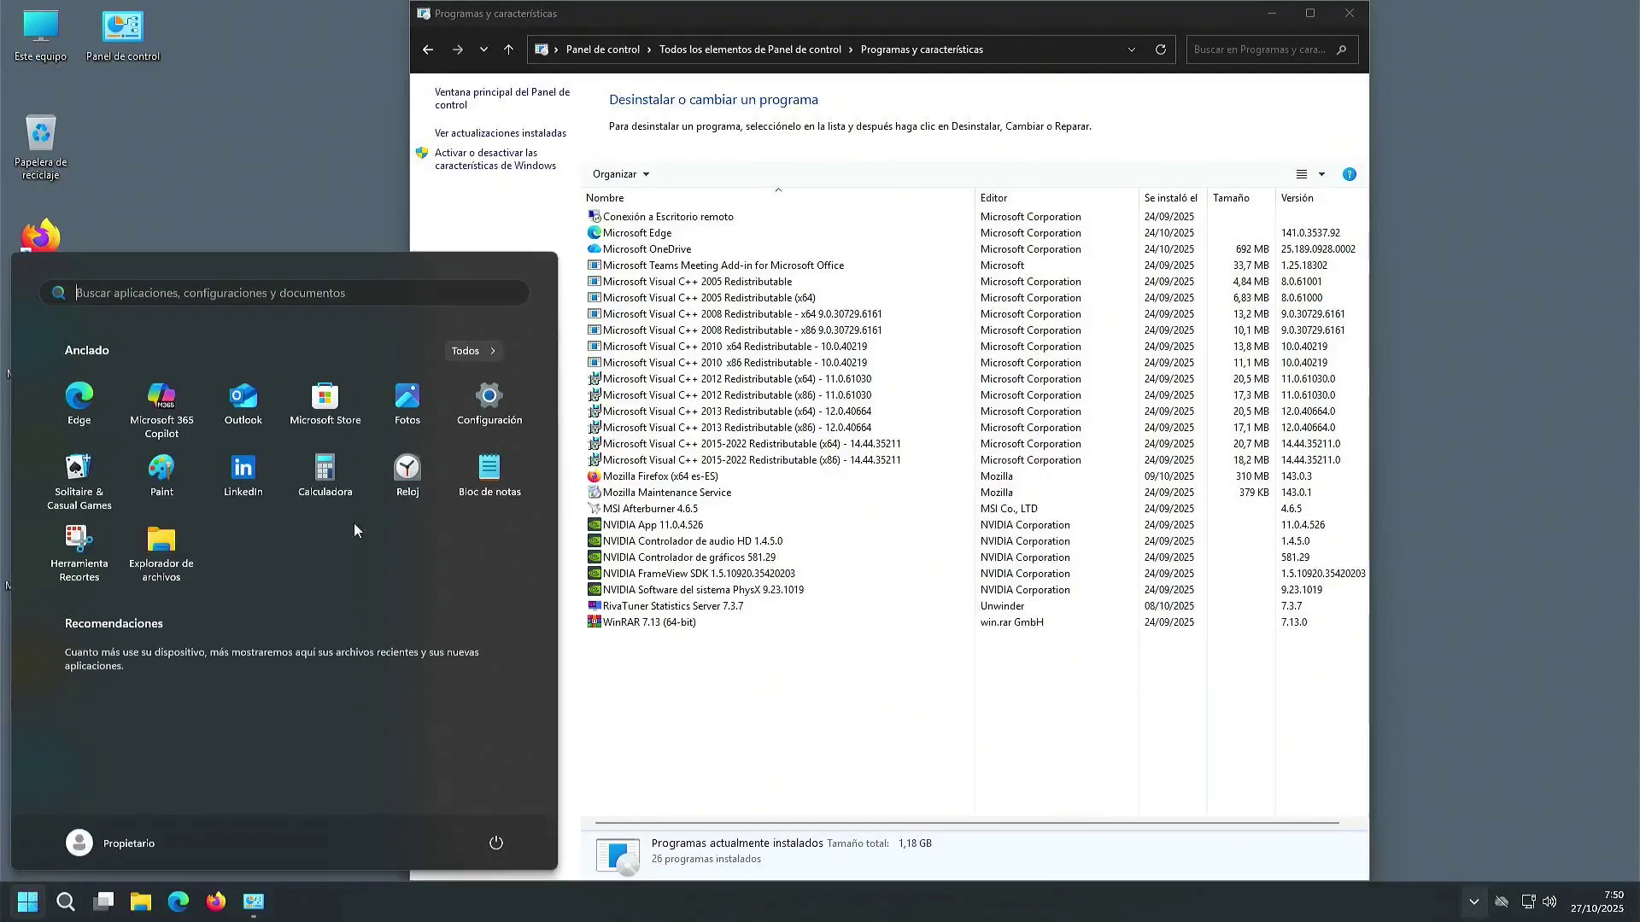
{"action": "left_click", "coordinate": [471, 355]}
{"action": "scroll", "coordinate": [243, 527], "scroll_direction": "down", "scroll_amount": 3}
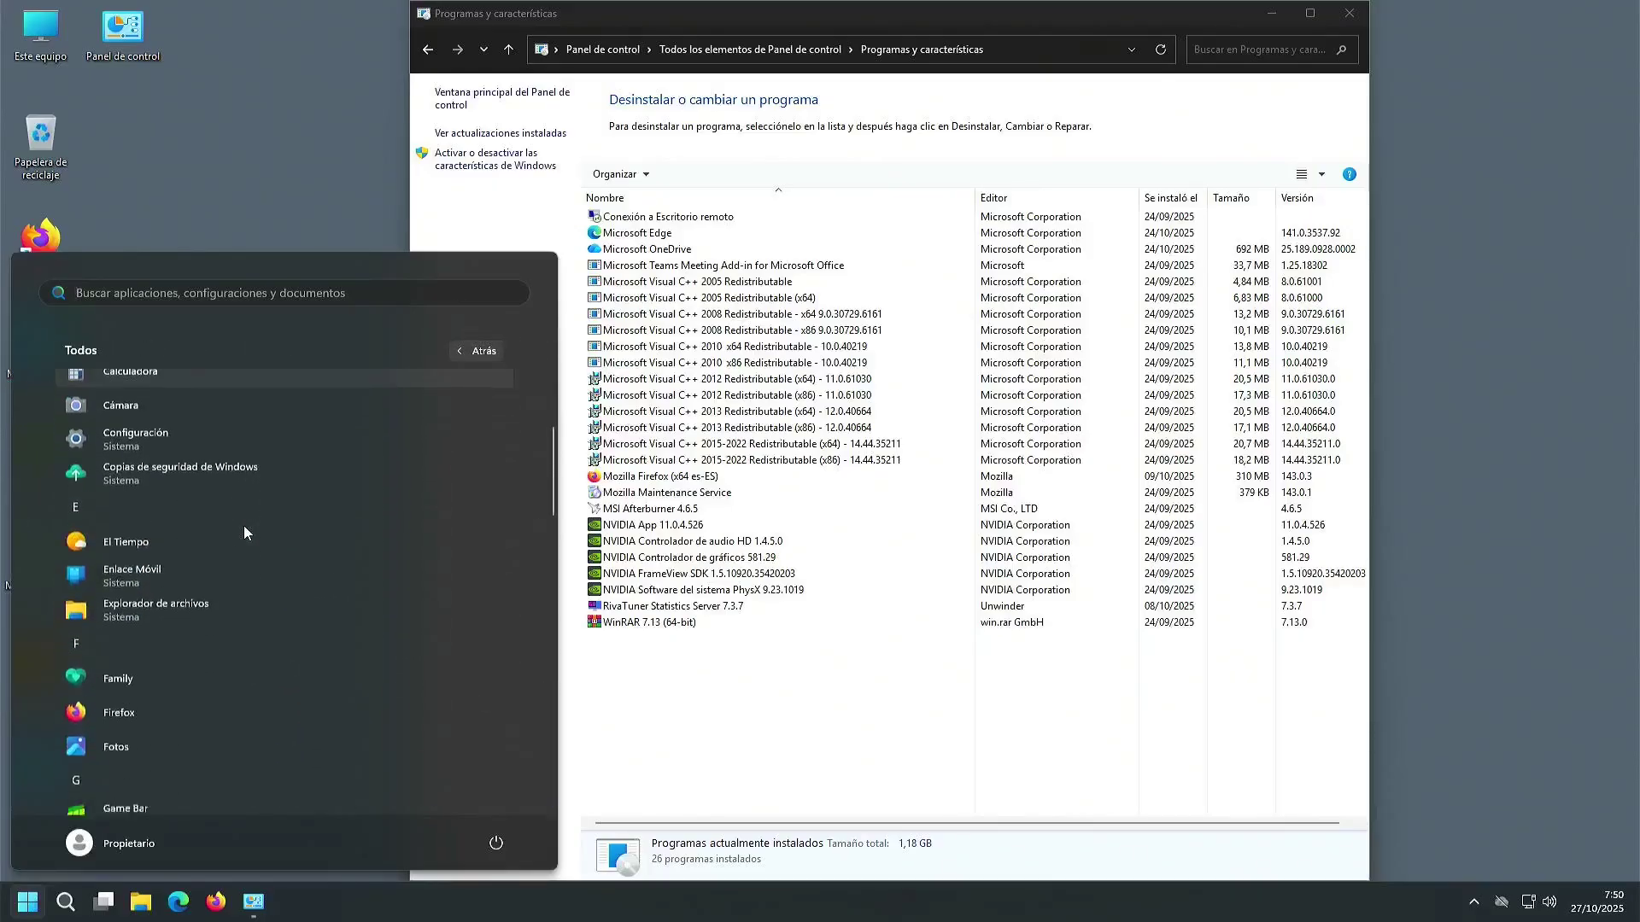
{"action": "scroll", "coordinate": [243, 527], "scroll_direction": "down", "scroll_amount": 3}
{"action": "scroll", "coordinate": [244, 526], "scroll_direction": "down", "scroll_amount": 3}
{"action": "scroll", "coordinate": [243, 526], "scroll_direction": "down", "scroll_amount": 3}
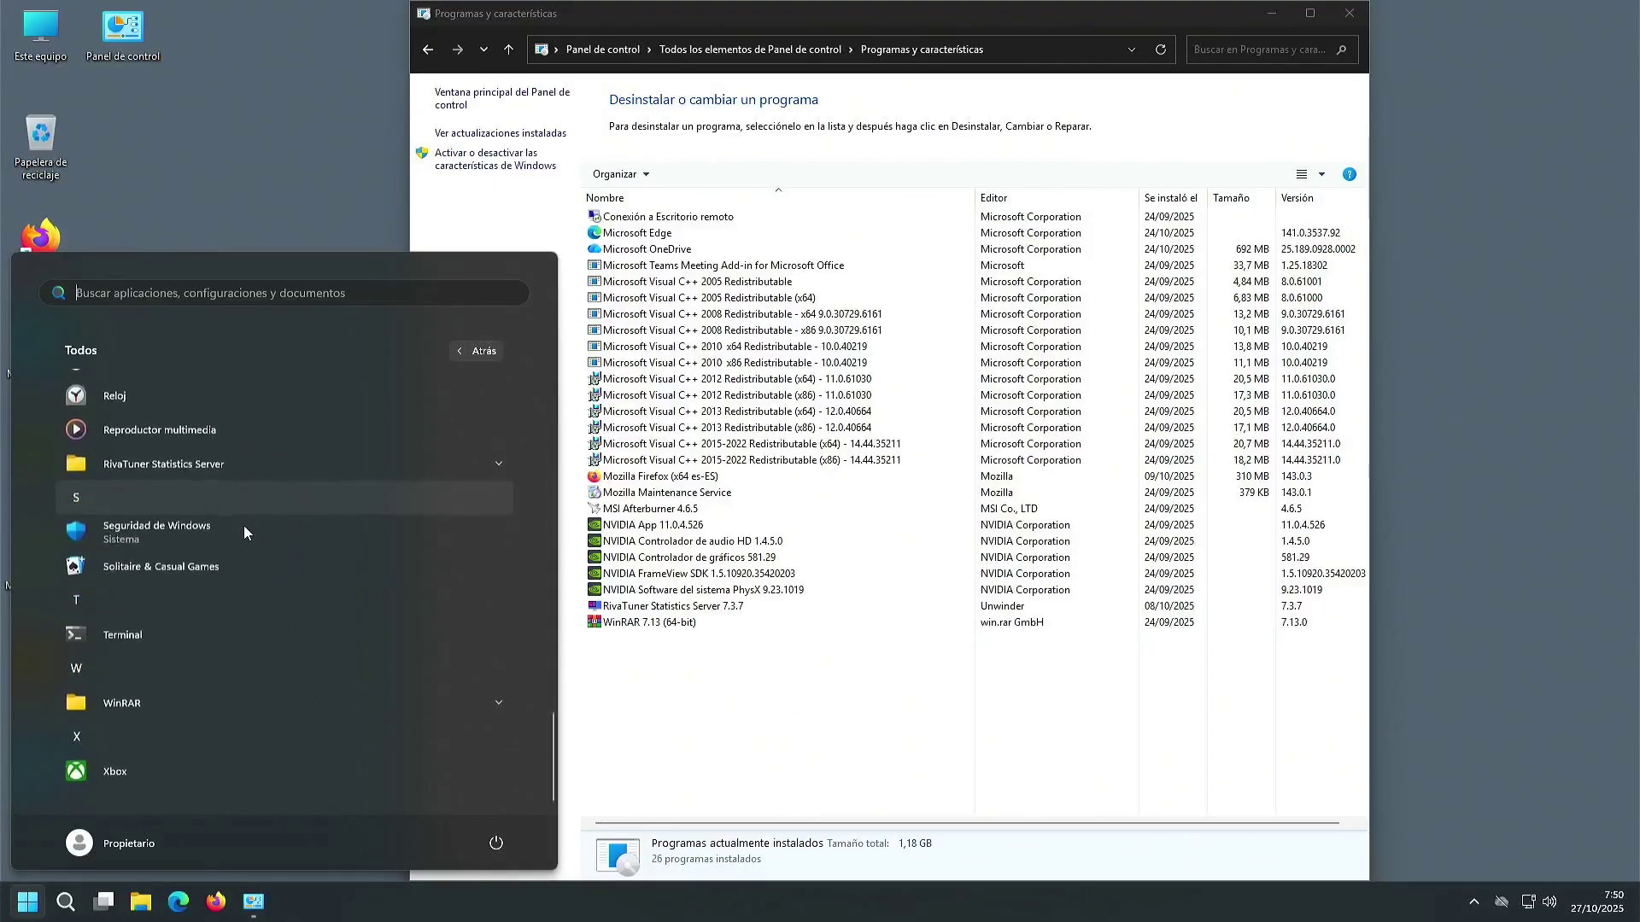
{"action": "left_click", "coordinate": [1041, 713]}
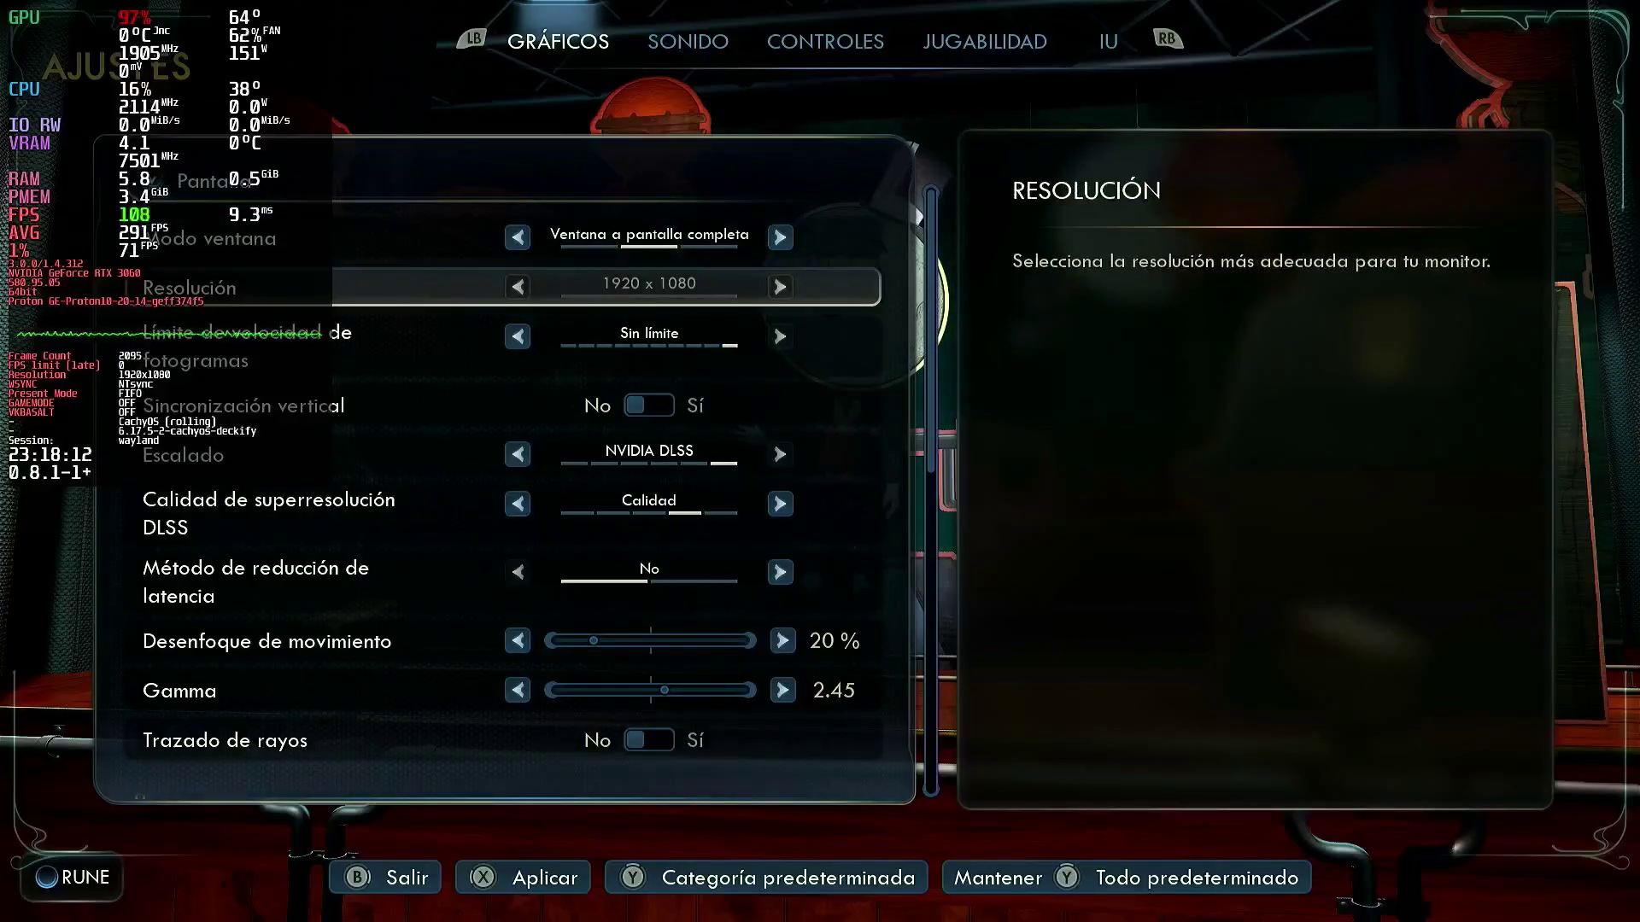
- Step through frame rate limit, upscaling, latency reduction, view distance and texture quality to crowd density
{"action": "key", "text": "Down"}
{"action": "key", "text": "Down"}
{"action": "key", "text": "Down"}
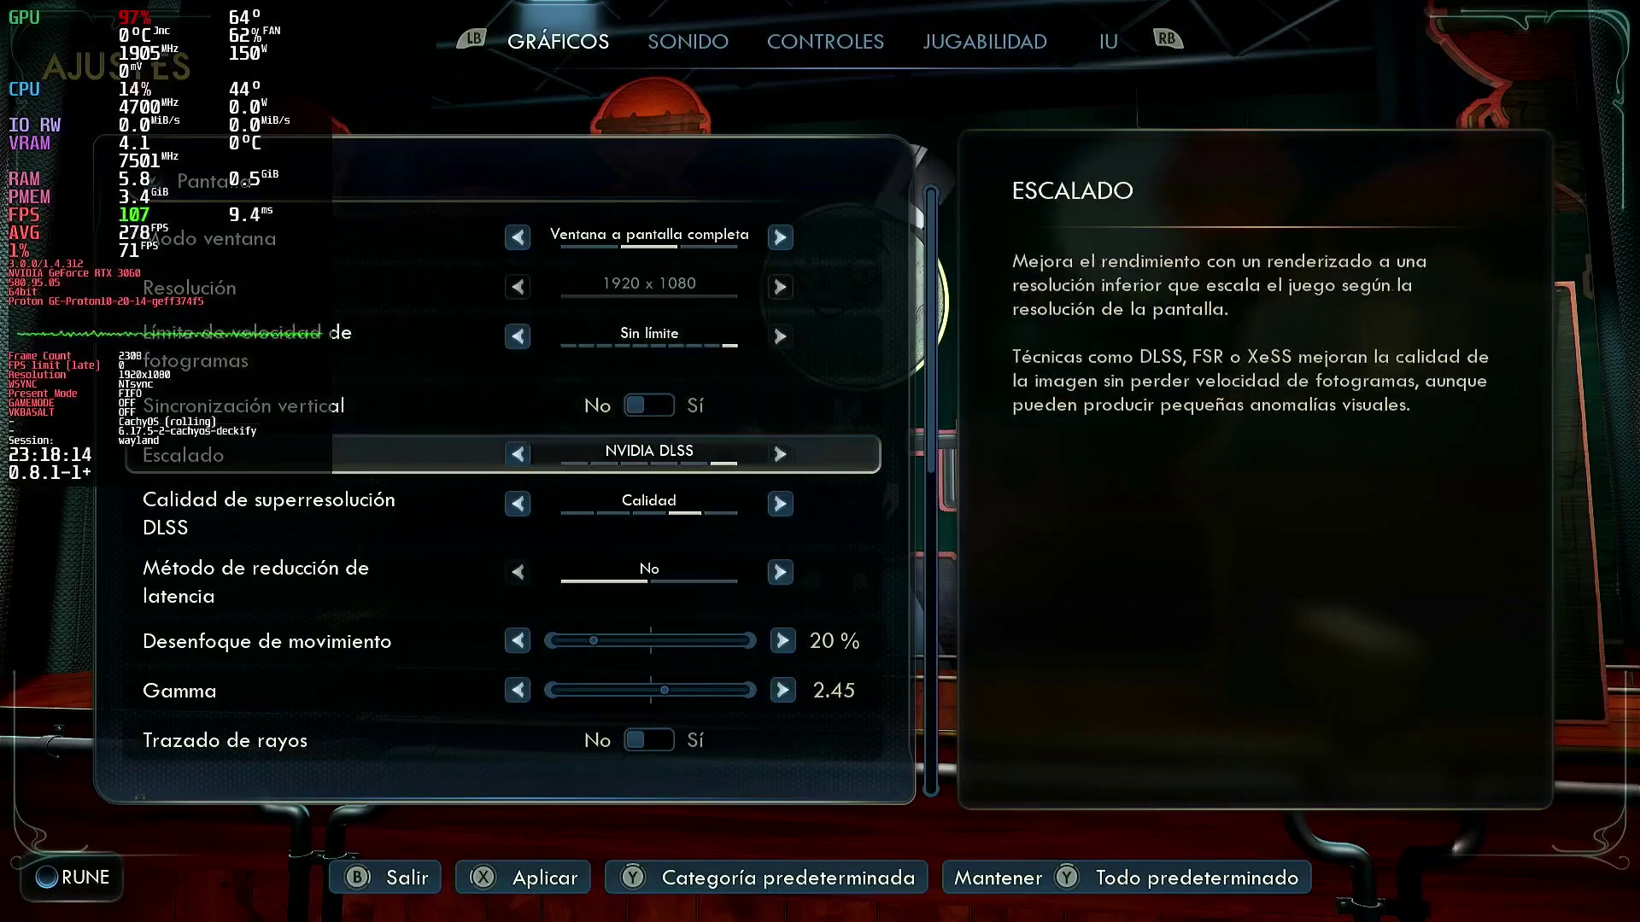
{"action": "key", "text": "Down"}
{"action": "key", "text": "Down"}
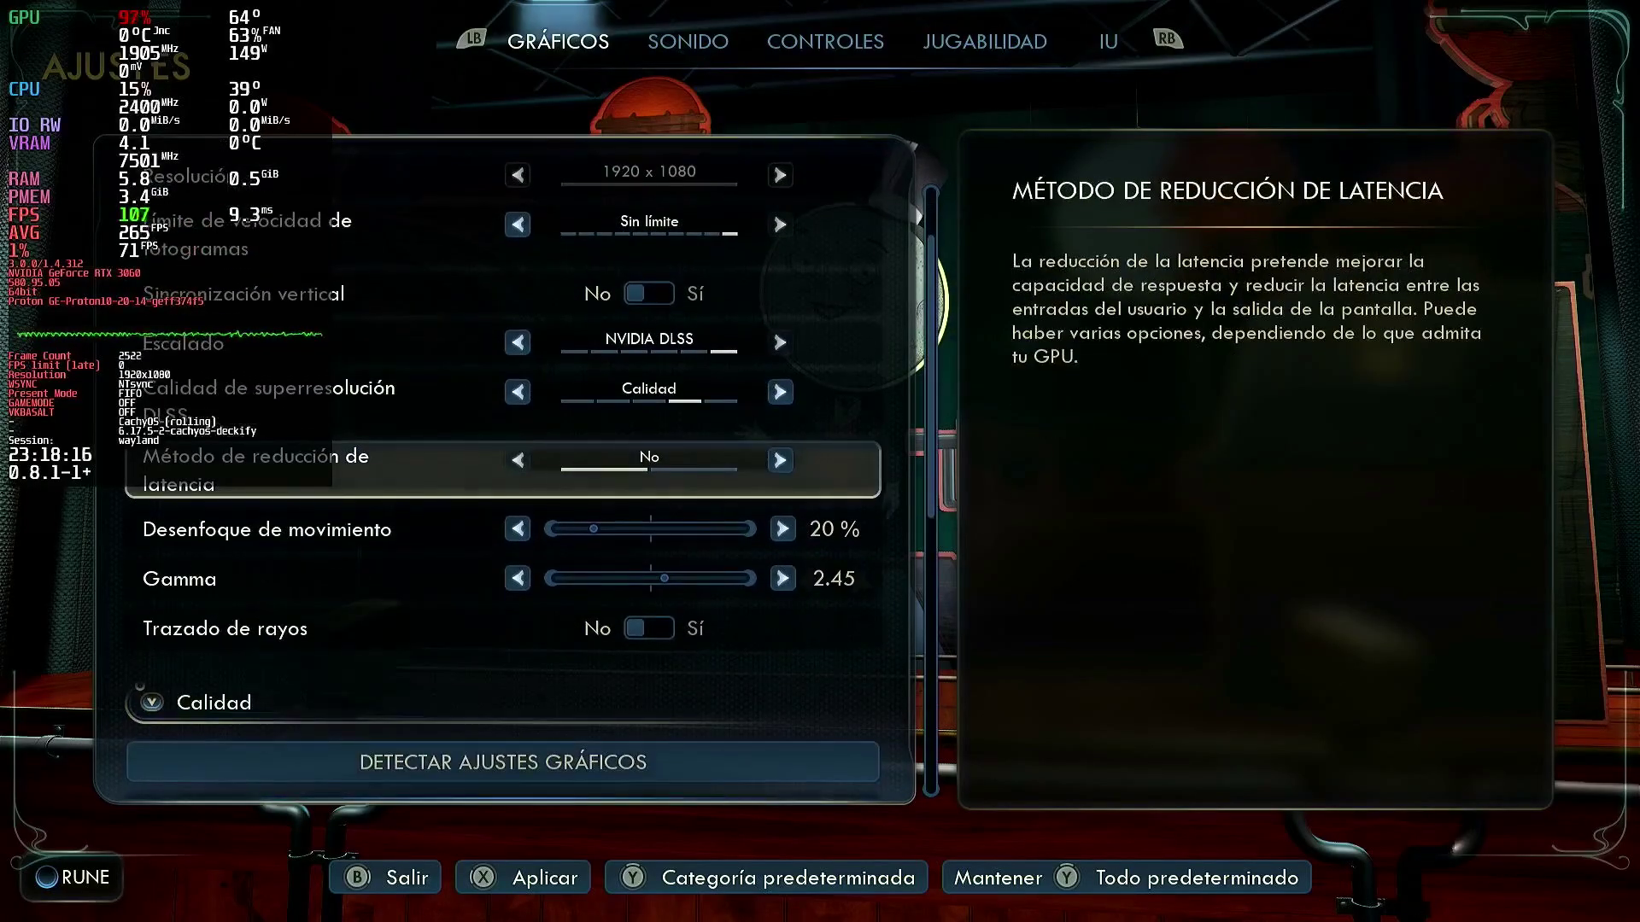
{"action": "key", "text": "Down"}
{"action": "key", "text": "Down"}
{"action": "key", "text": "Down"}
{"action": "key", "text": "Down"}
{"action": "key", "text": "Down"}
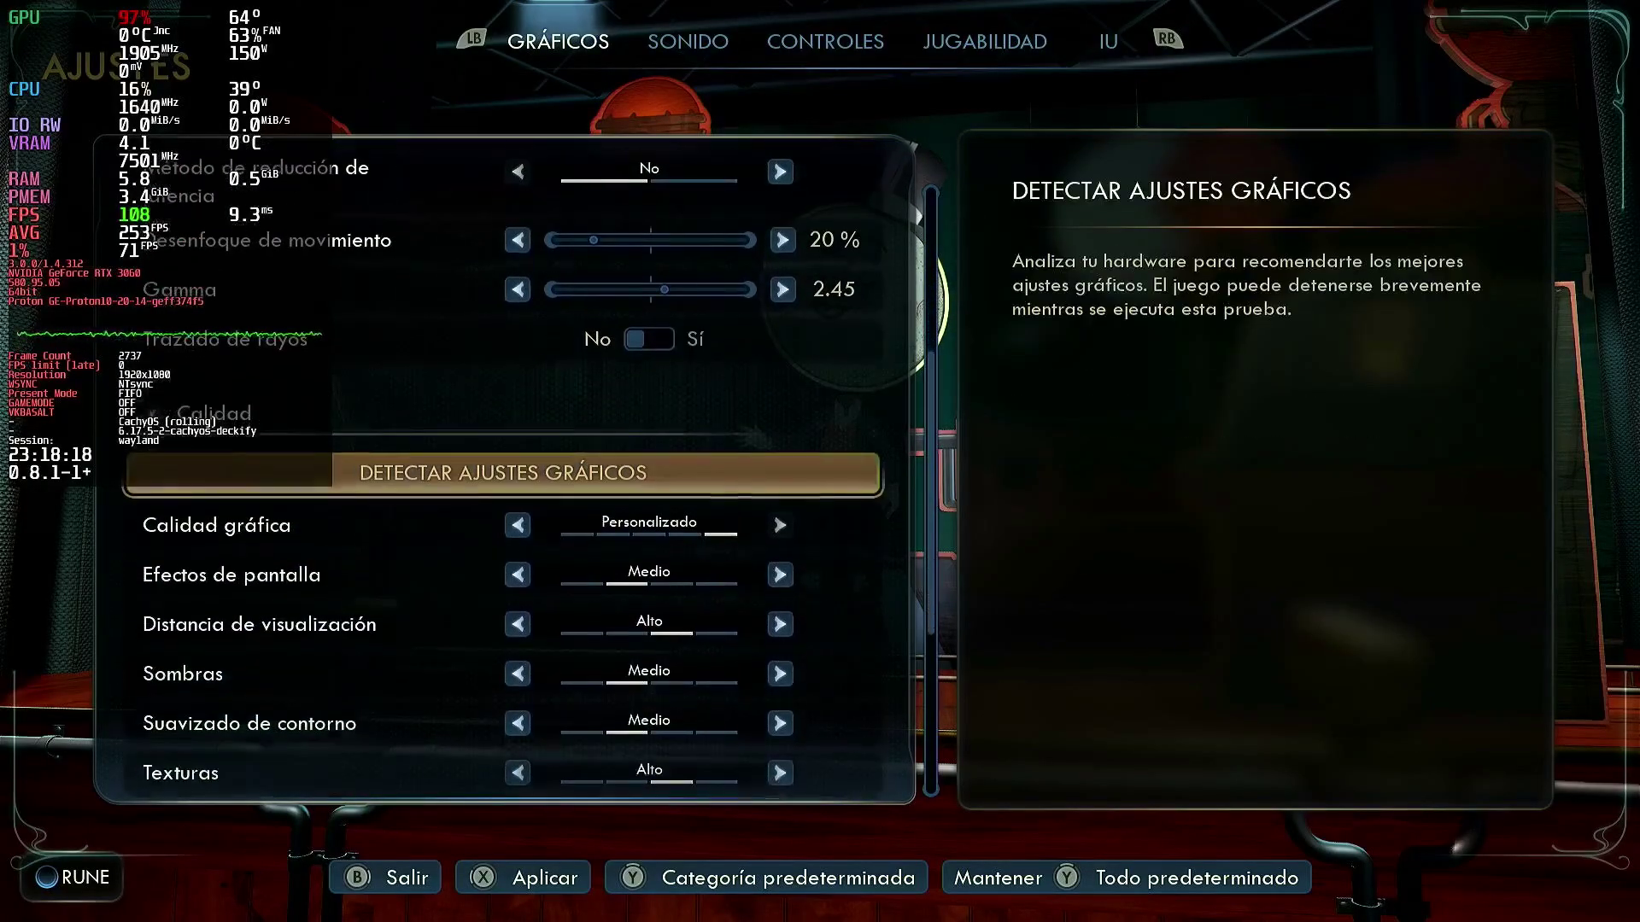
{"action": "key", "text": "Down"}
{"action": "key", "text": "Down"}
{"action": "key", "text": "Down"}
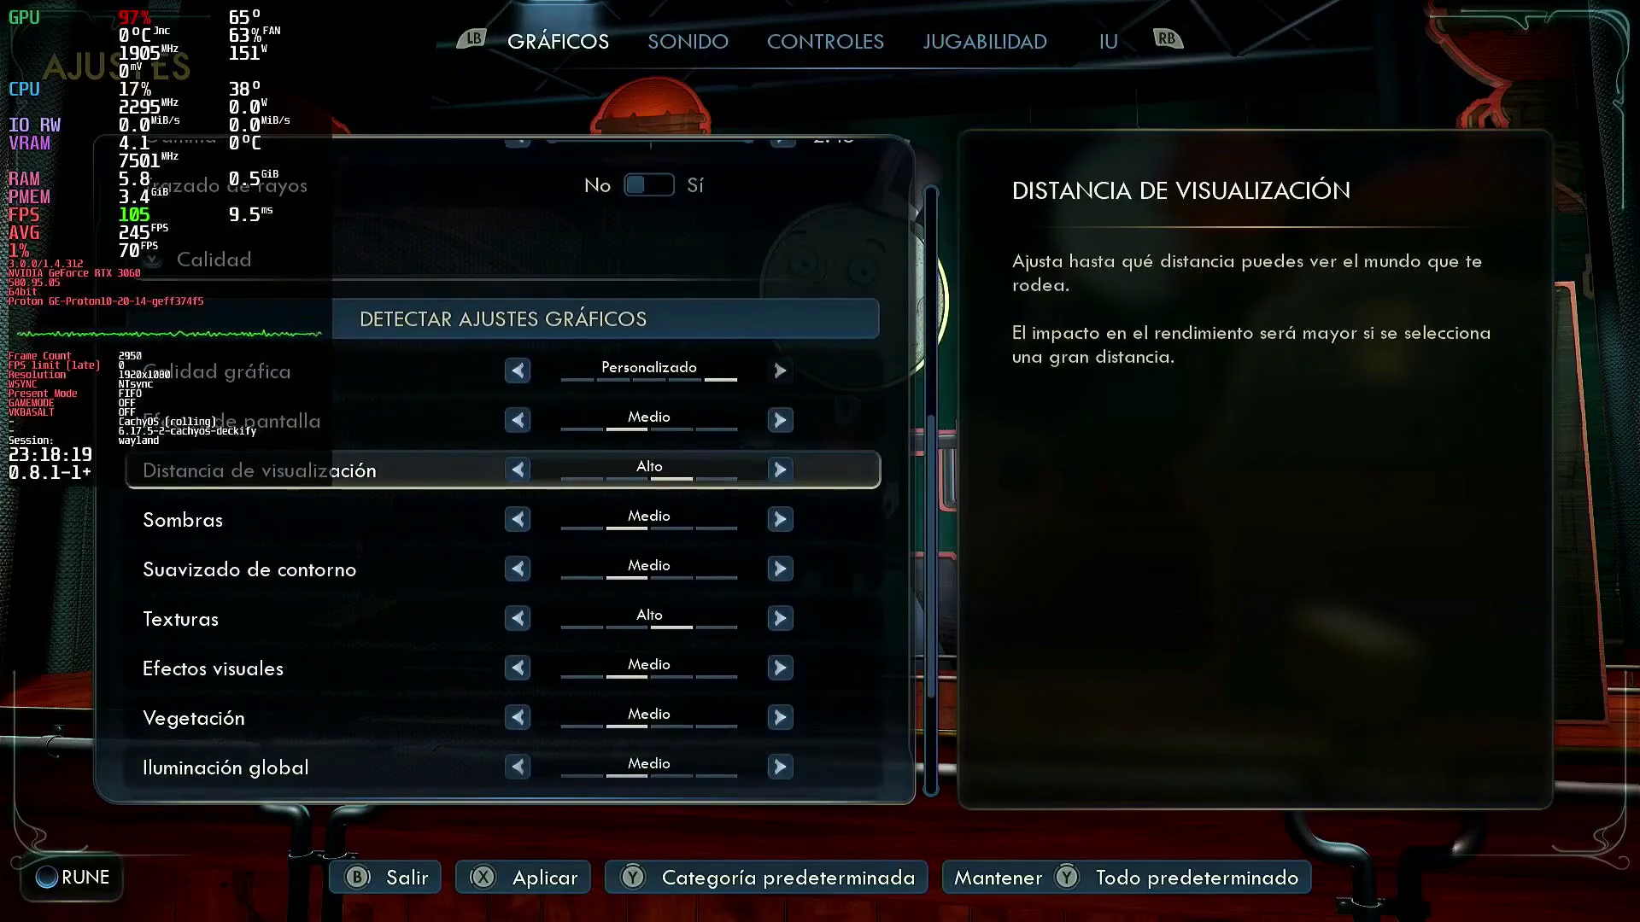
{"action": "key", "text": "Down"}
{"action": "key", "text": "Down"}
{"action": "key", "text": "Down"}
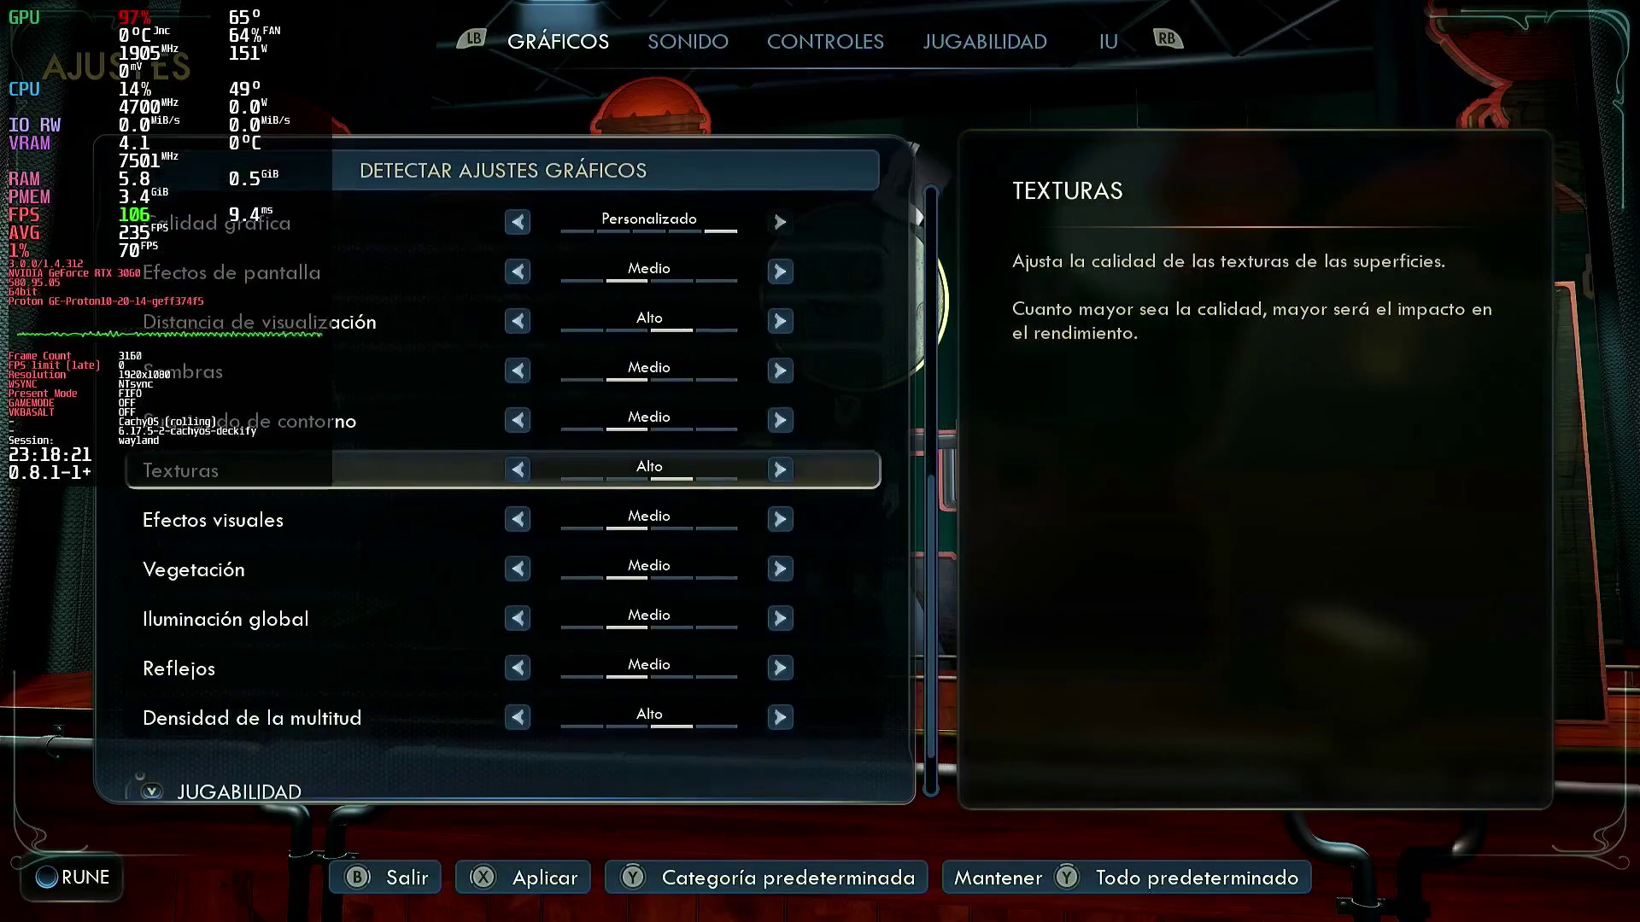
{"action": "key", "text": "Down"}
{"action": "key", "text": "Down"}
{"action": "key", "text": "Down"}
{"action": "key", "text": "Down"}
{"action": "key", "text": "Down"}
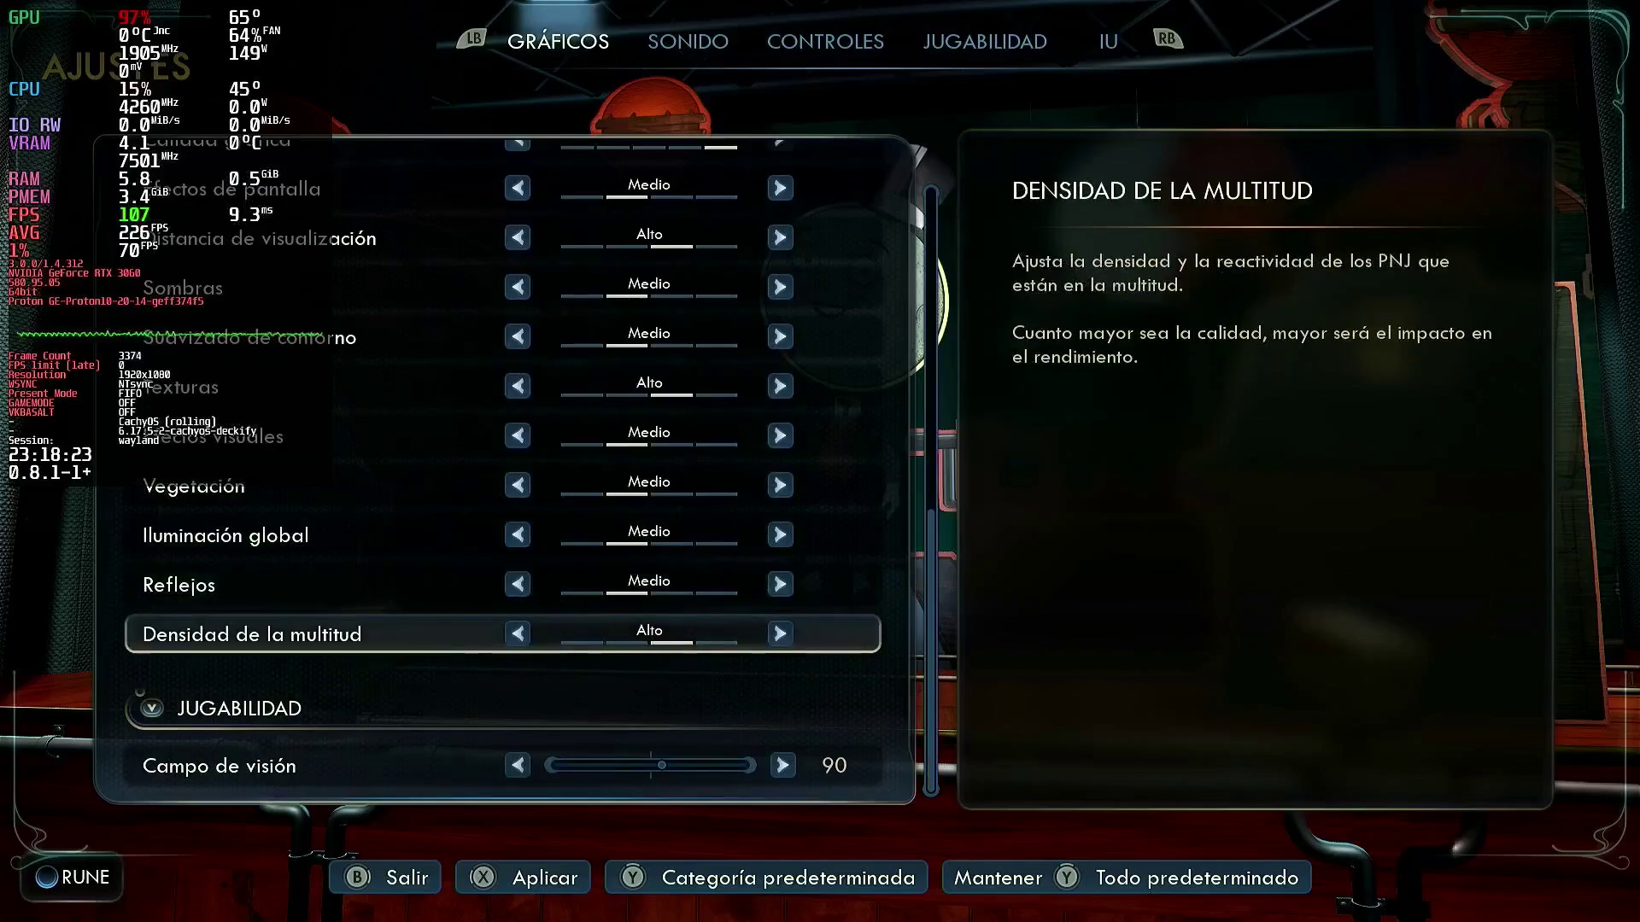
{"action": "key", "text": "Down"}
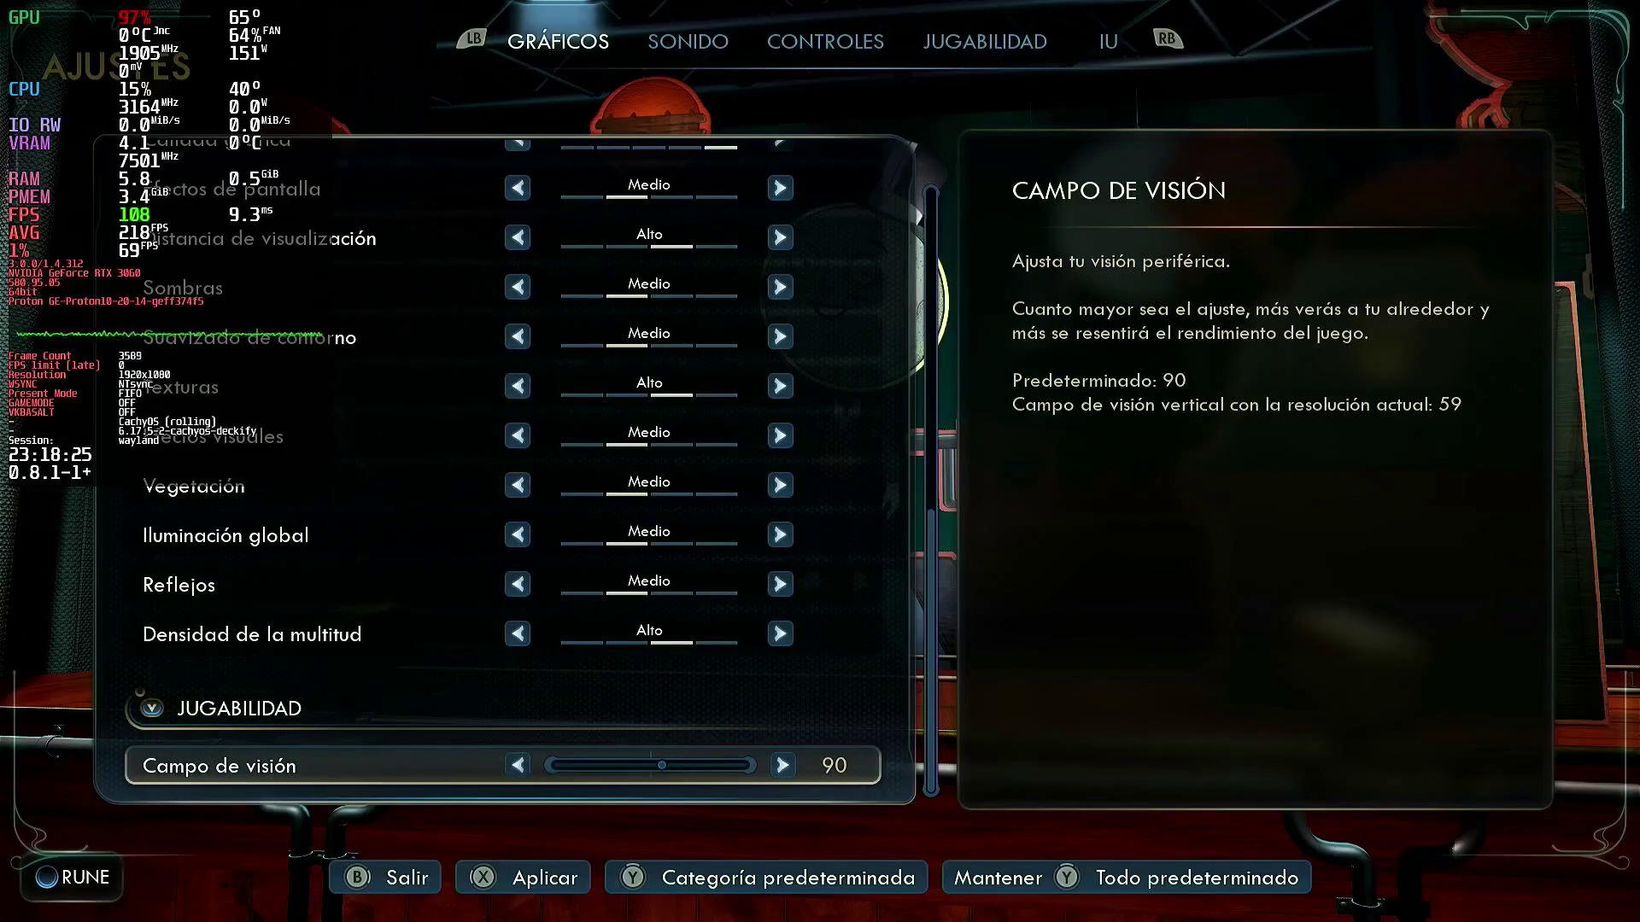